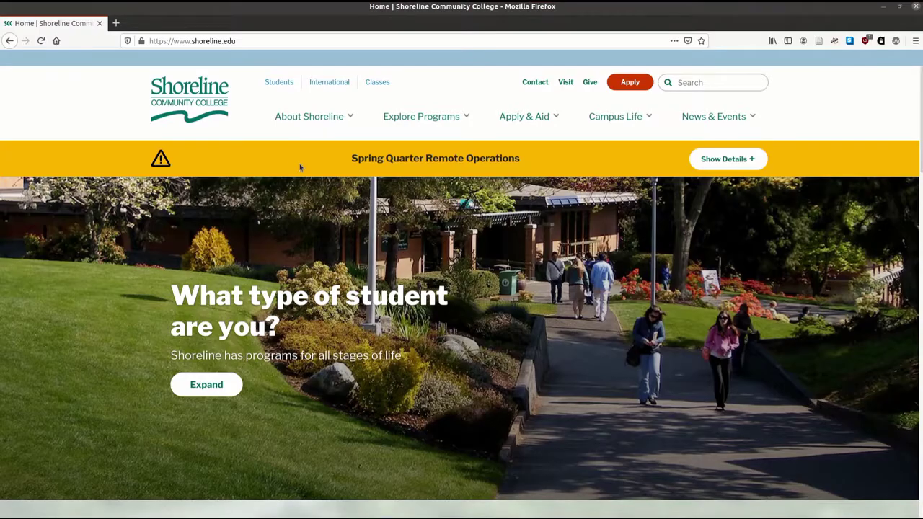
Step: Go from the college library home page to Research > Encyclopedias and follow the Gale eBooks link
left_click_drag(243, 41, 106, 38)
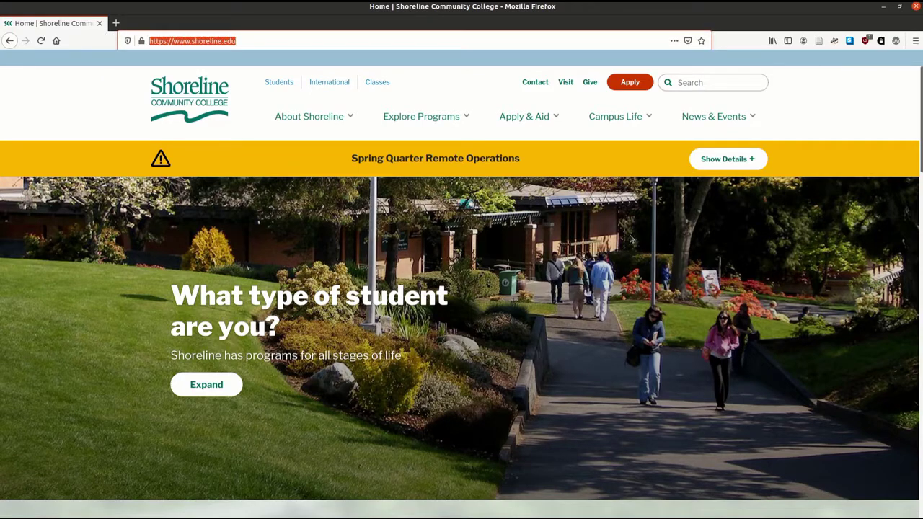
mouse_move(623, 121)
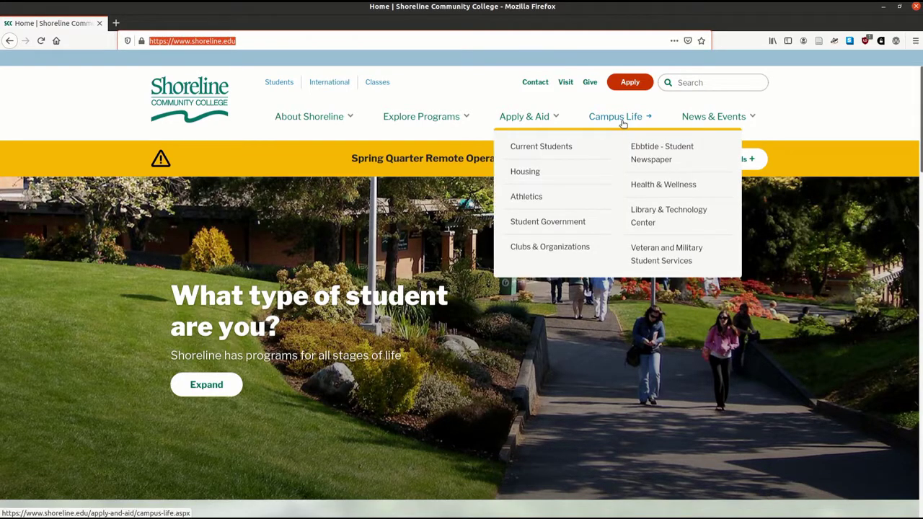
left_click(639, 212)
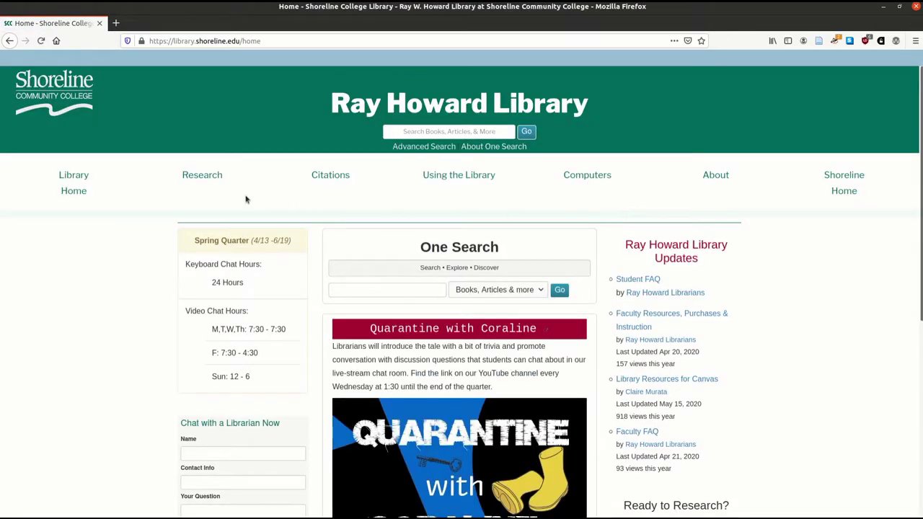
mouse_move(218, 183)
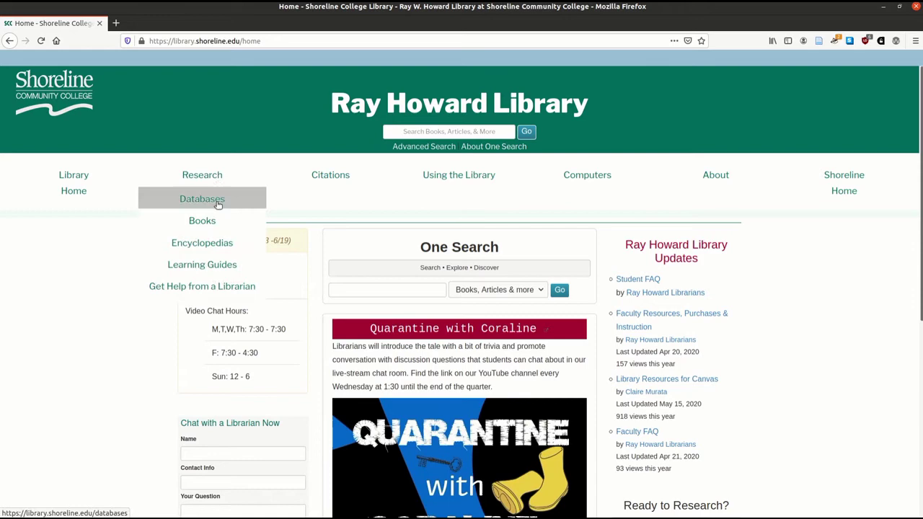
left_click(217, 243)
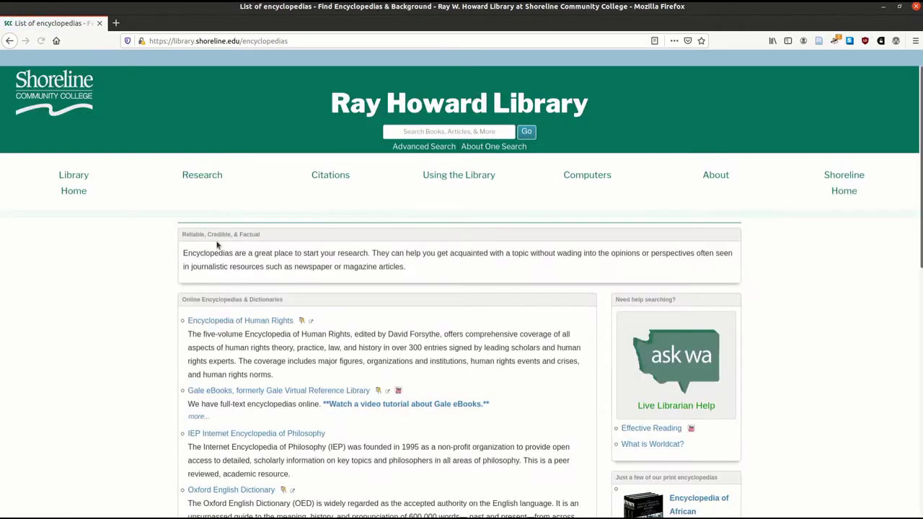
scroll(372, 235, "down", 3)
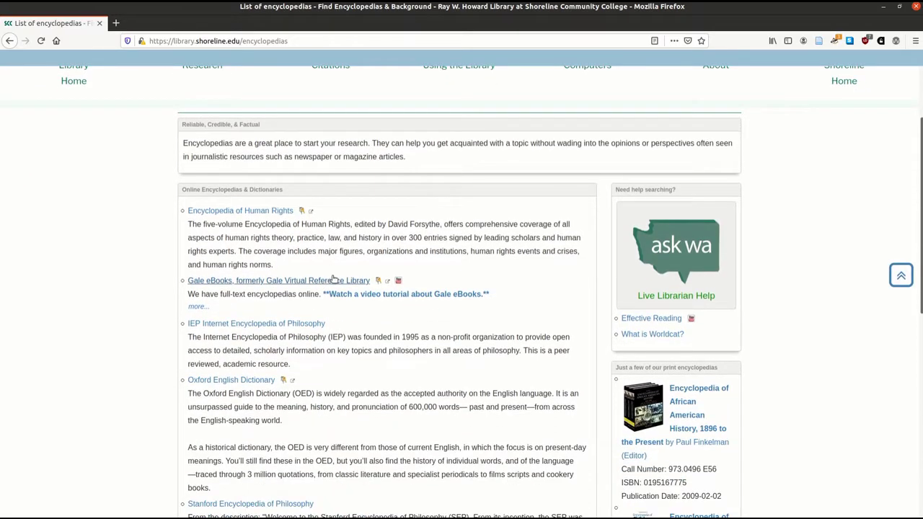
left_click(328, 280)
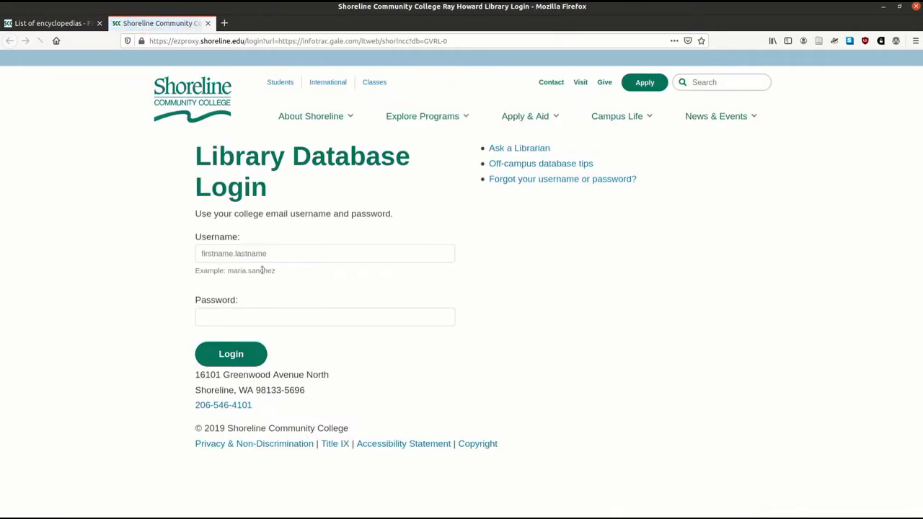
Step: Enter your college username in the library database login
left_click(265, 253)
type("geor")
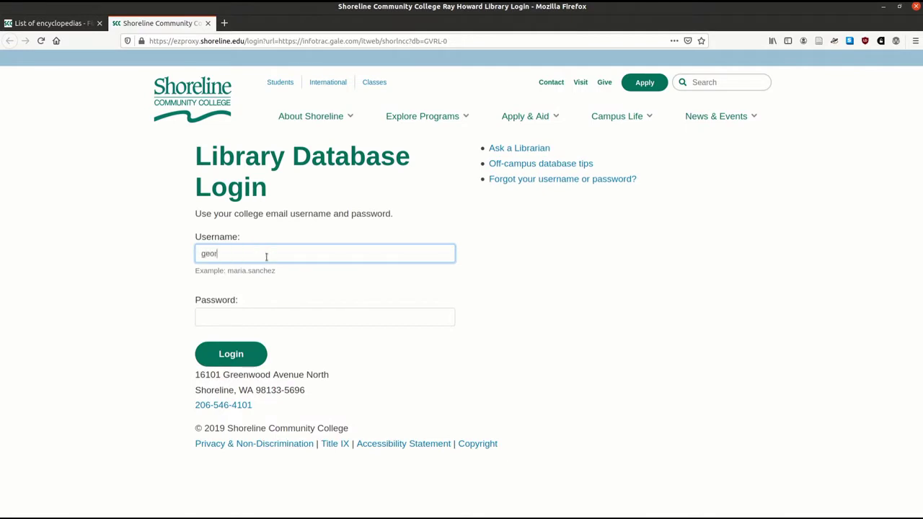
type("ge.costanza")
key("Tab")
Step: Enter the account password and log in to Gale eBooks
type("****")
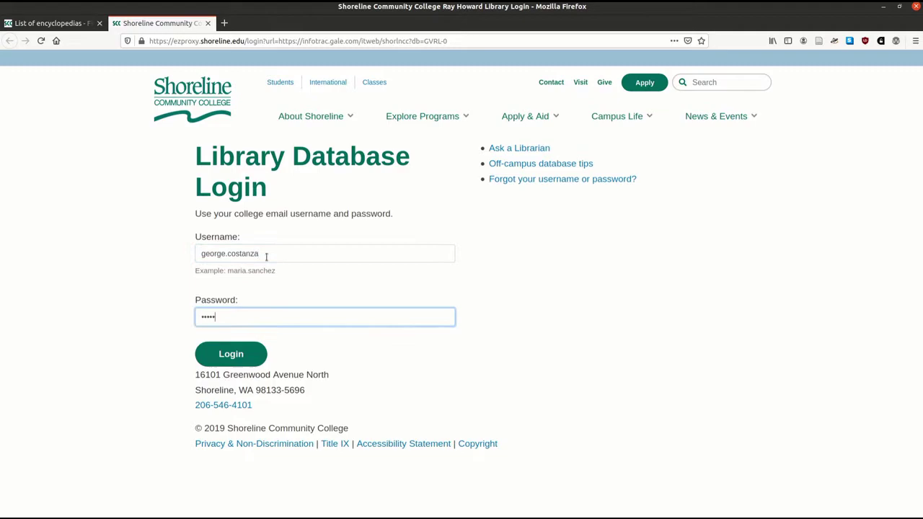
key("Return")
scroll(704, 257, "down", 6)
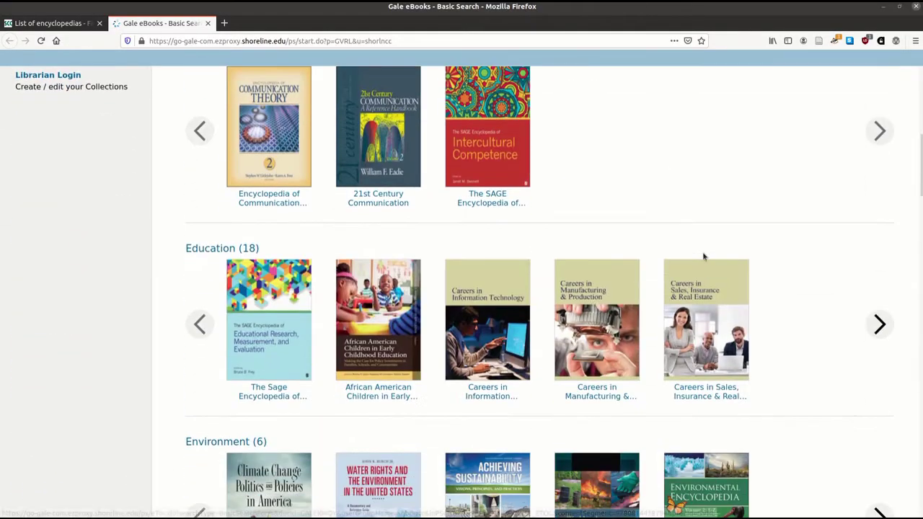
scroll(704, 254, "up", 3)
scroll(704, 254, "up", 3)
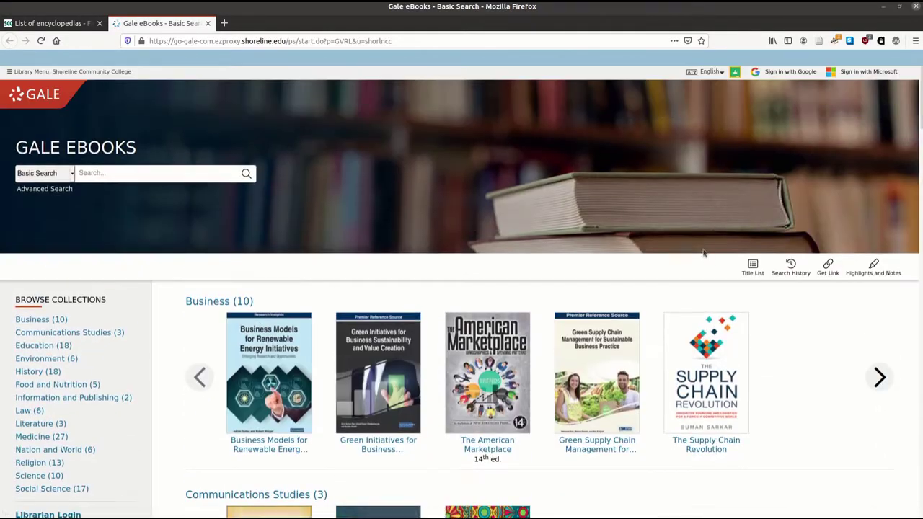
Step: Keep Basic Search and search for the exact phrase "climate change"
left_click(71, 175)
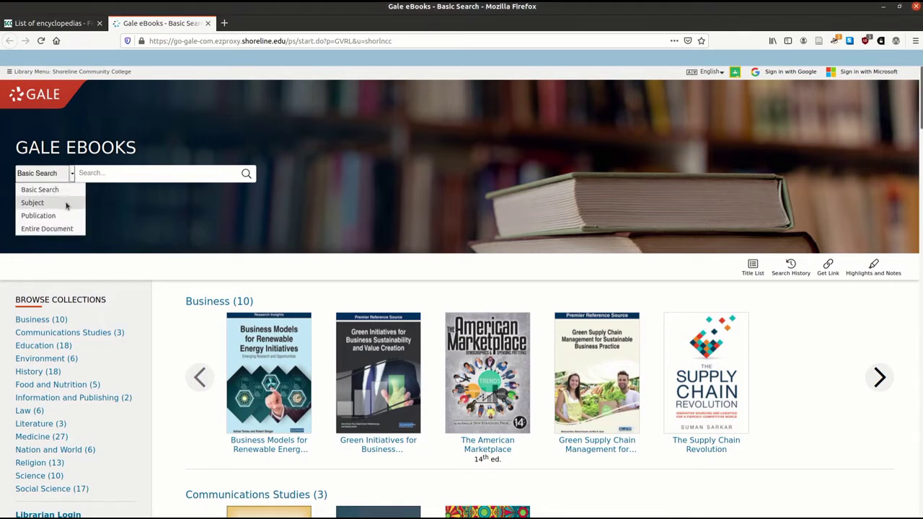
left_click(103, 172)
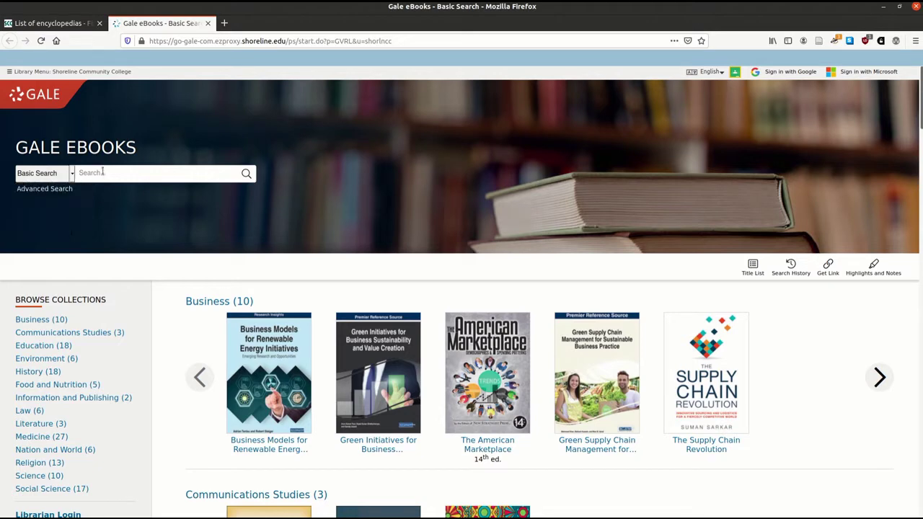
left_click(101, 173)
type("\"climate")
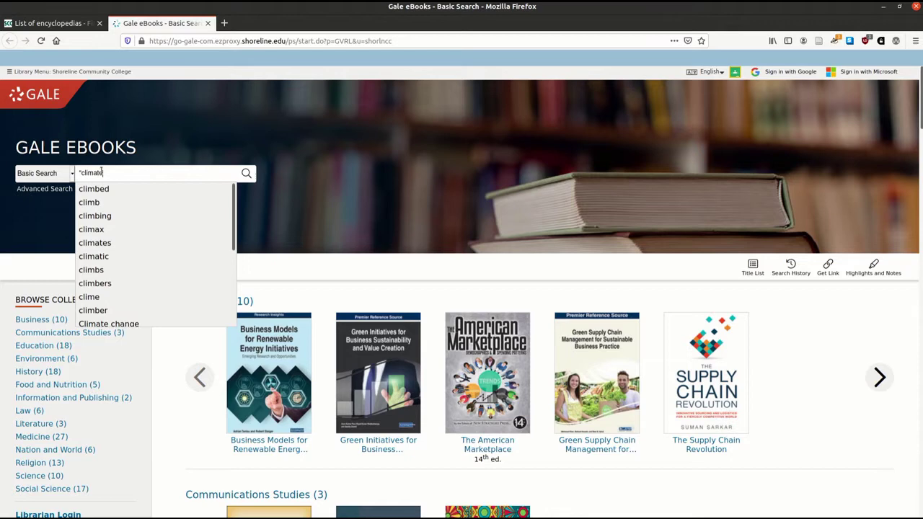
type(" change")
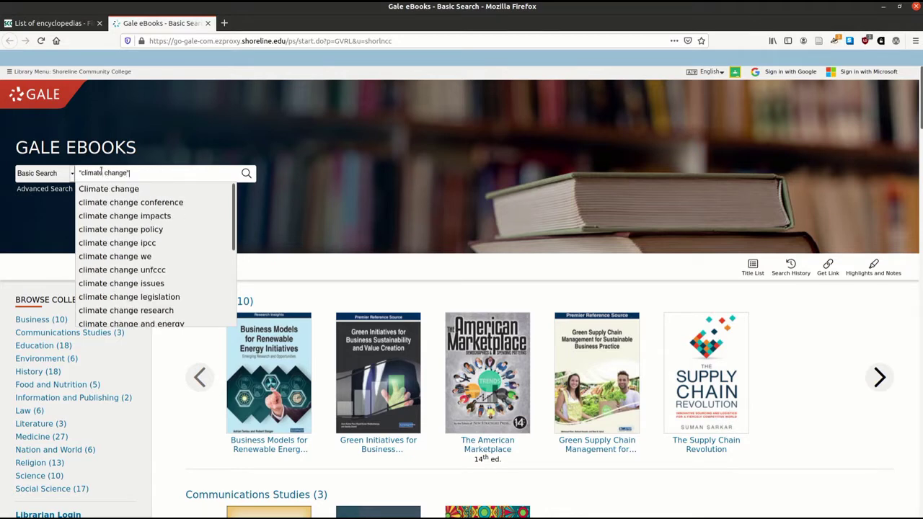
type("\"")
key("Return")
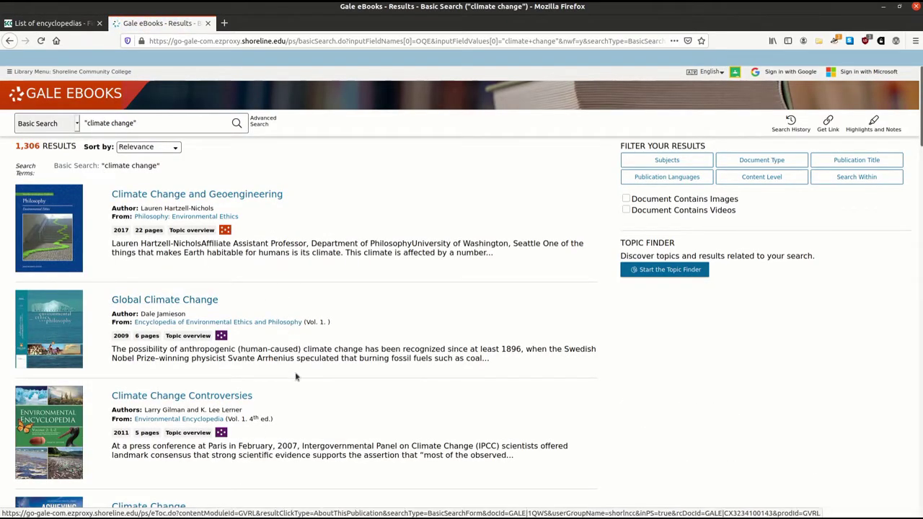
left_click_drag(308, 195, 251, 221)
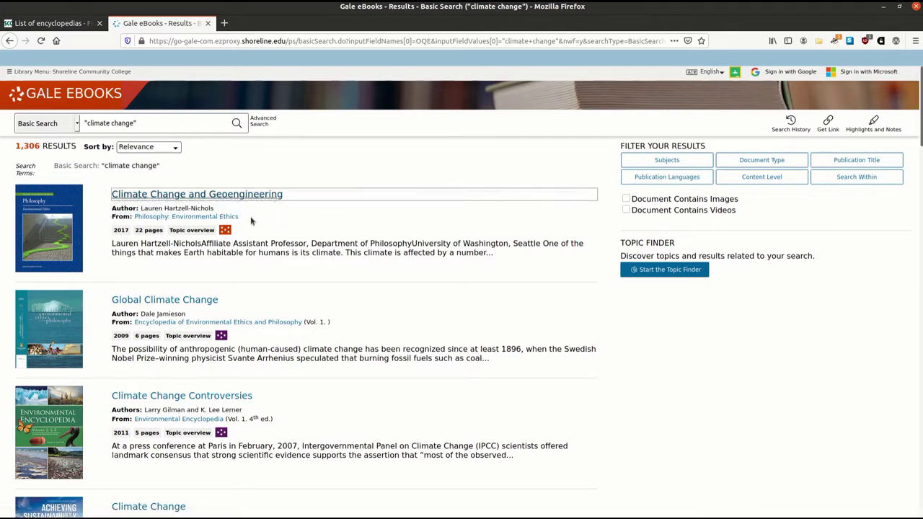
left_click(147, 196)
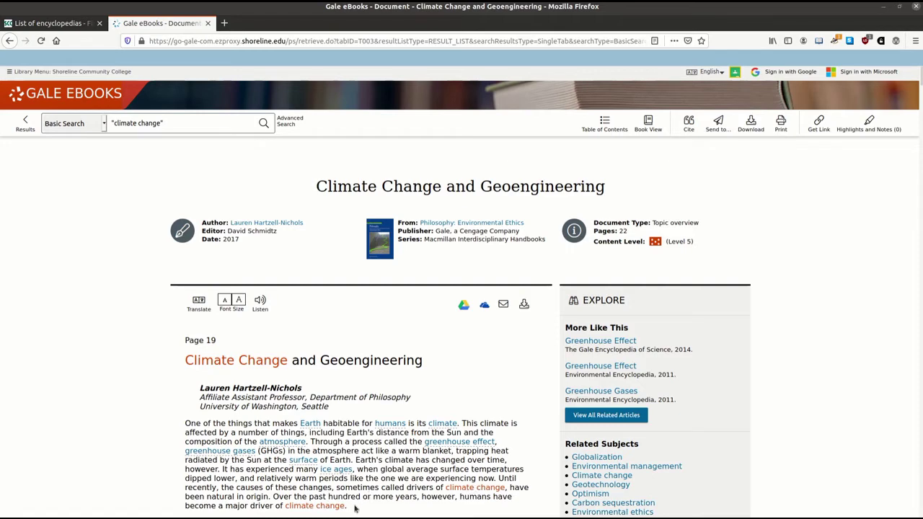
scroll(227, 477, "down", 5)
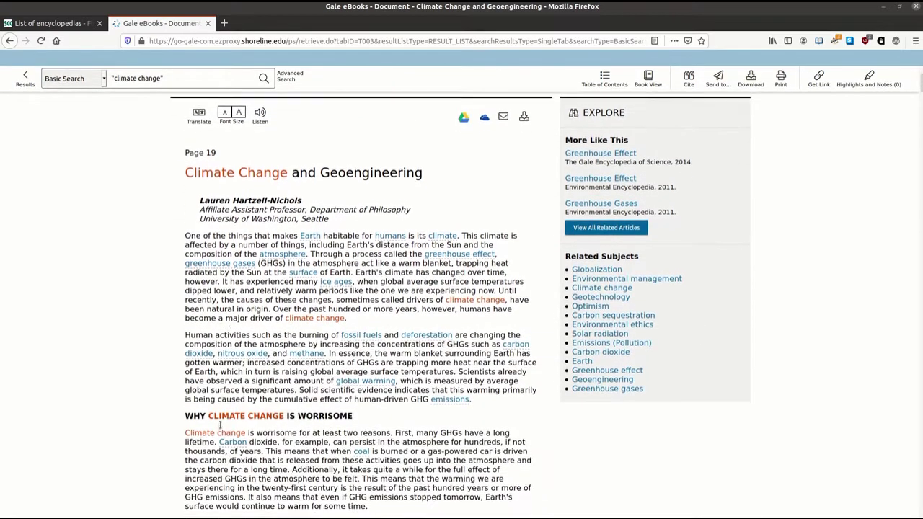
scroll(217, 382, "down", 2)
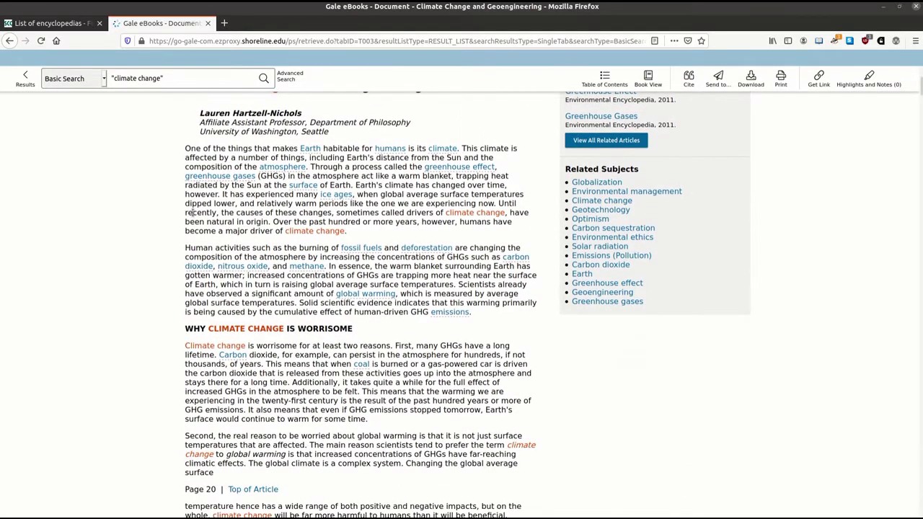
left_click(237, 181)
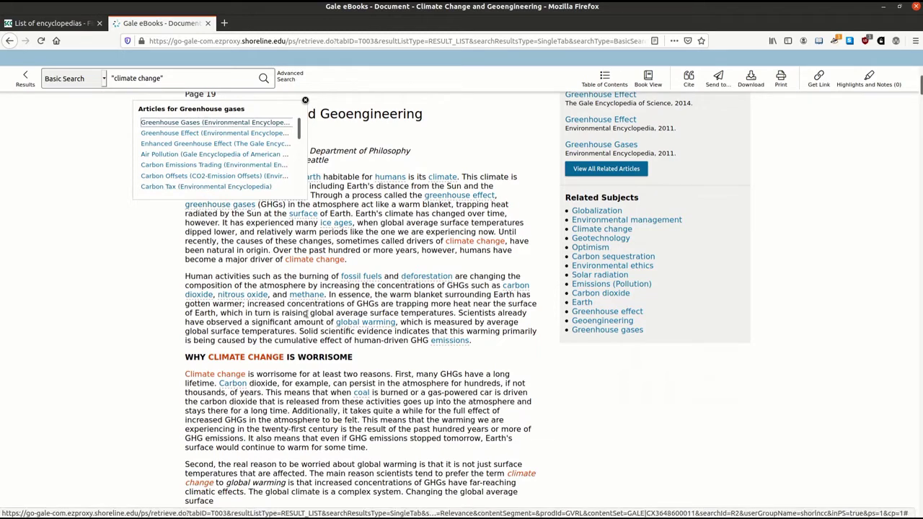
left_click(414, 279)
scroll(414, 281, "down", 3)
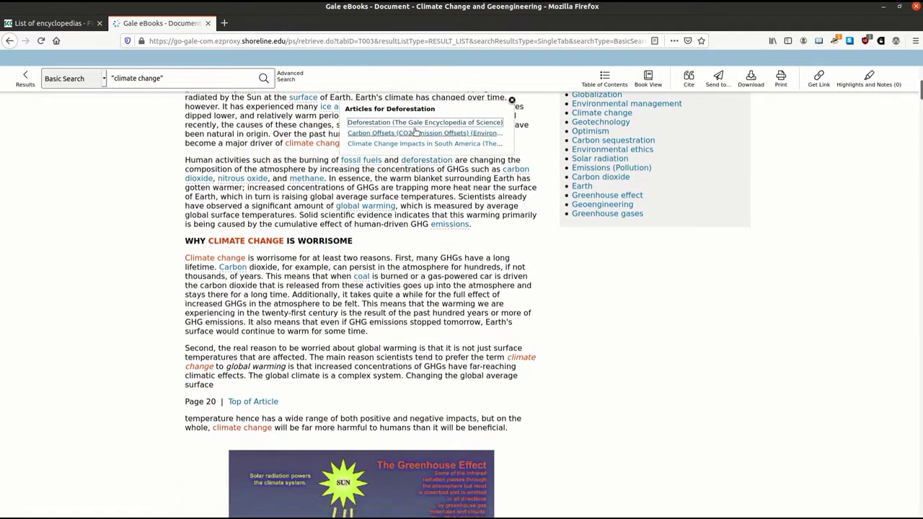
scroll(702, 325, "down", 1)
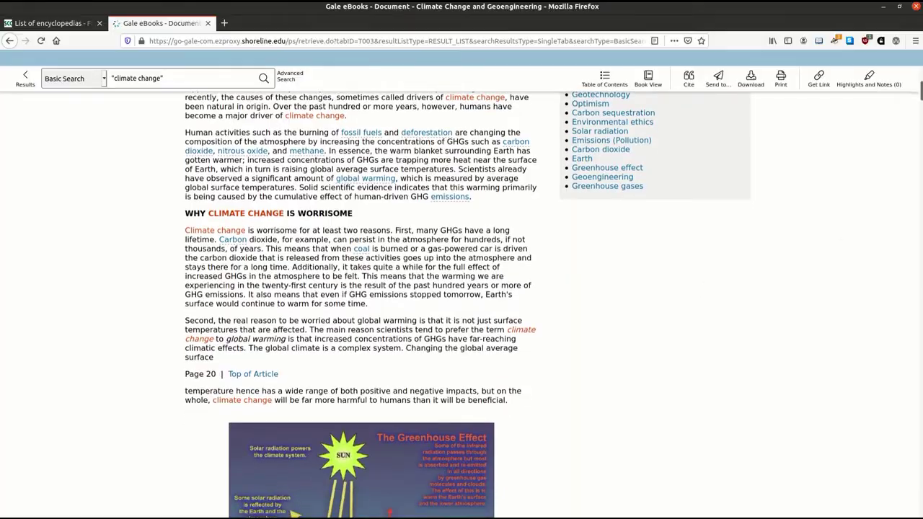
Step: Scroll the Climate Change and Geoengineering article past its bibliography to the Source Citation panel
left_click_drag(920, 90, 905, 475)
scroll(613, 332, "up", 10)
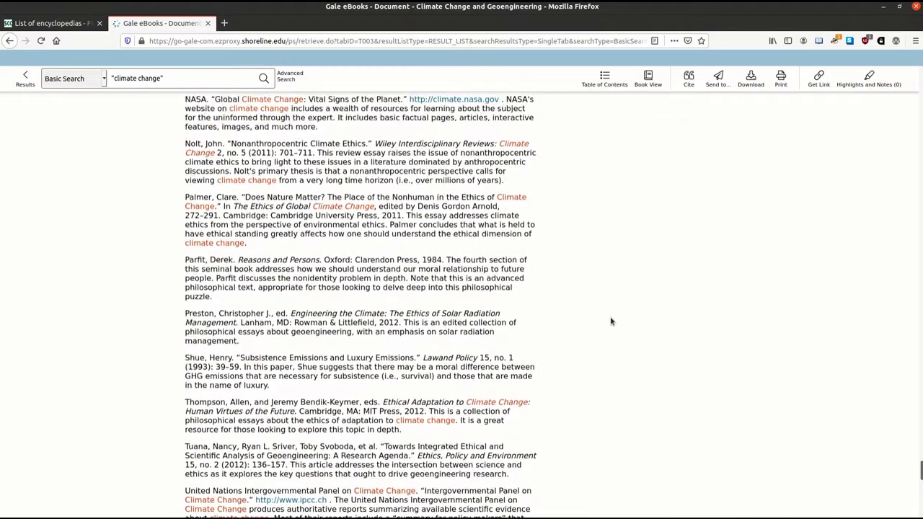
scroll(616, 320, "up", 3)
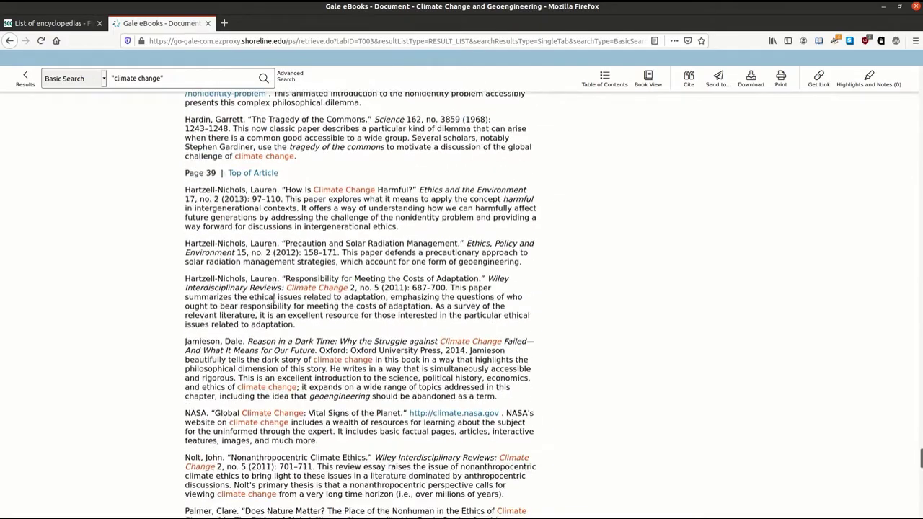
scroll(274, 301, "down", 4)
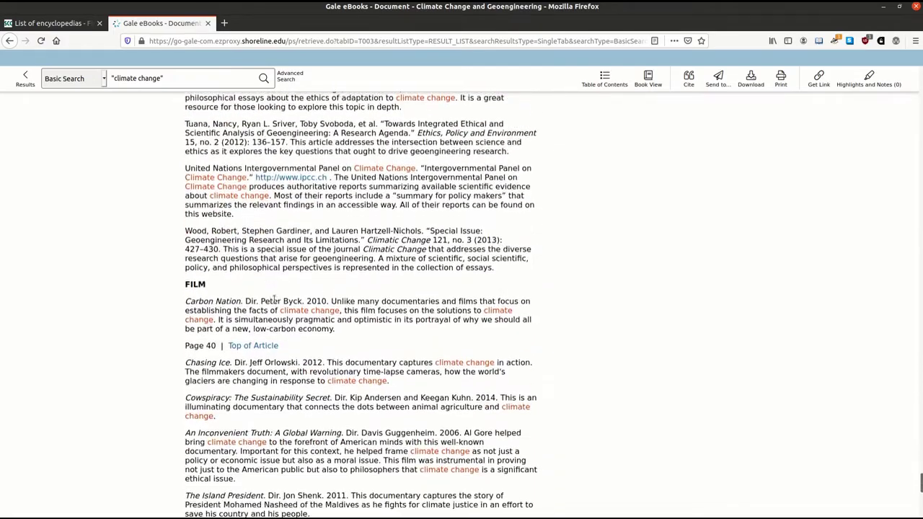
scroll(274, 302, "down", 6)
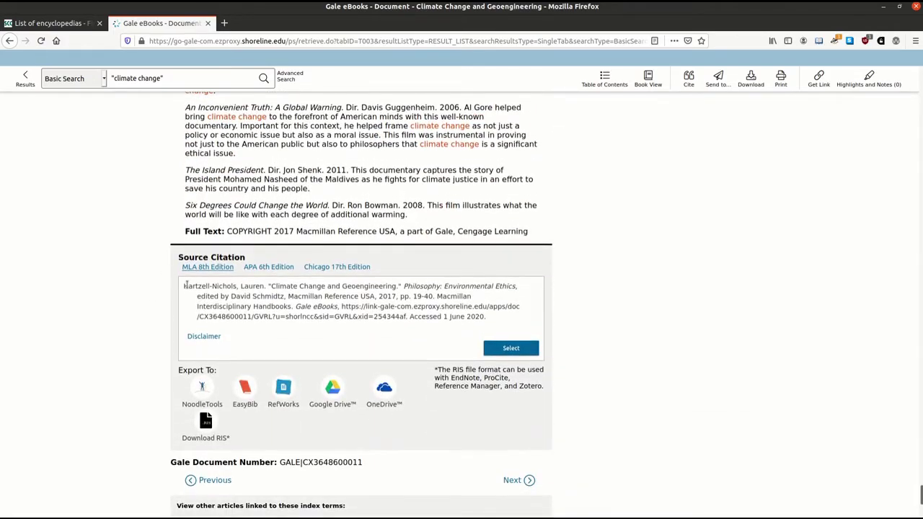
Step: Switch the article's Source Citation panel from MLA to Chicago 17th Edition and select the citation
left_click(281, 270)
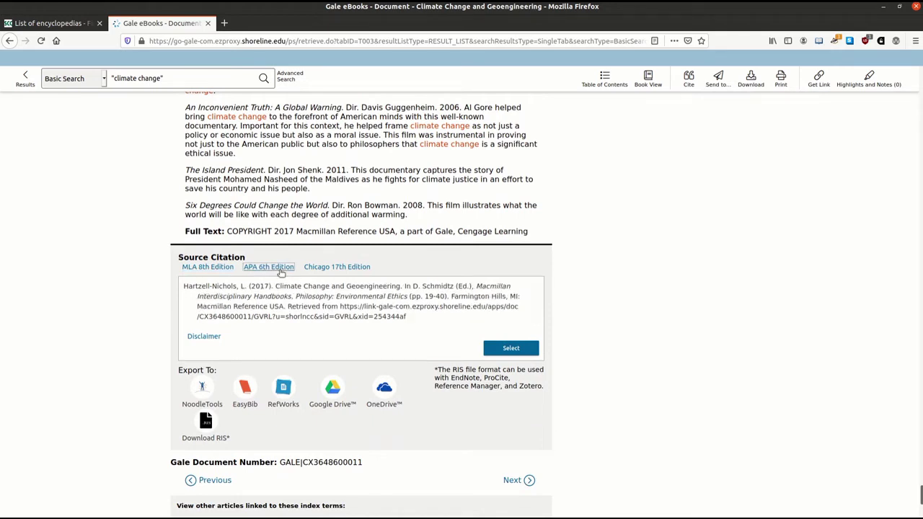
left_click(358, 268)
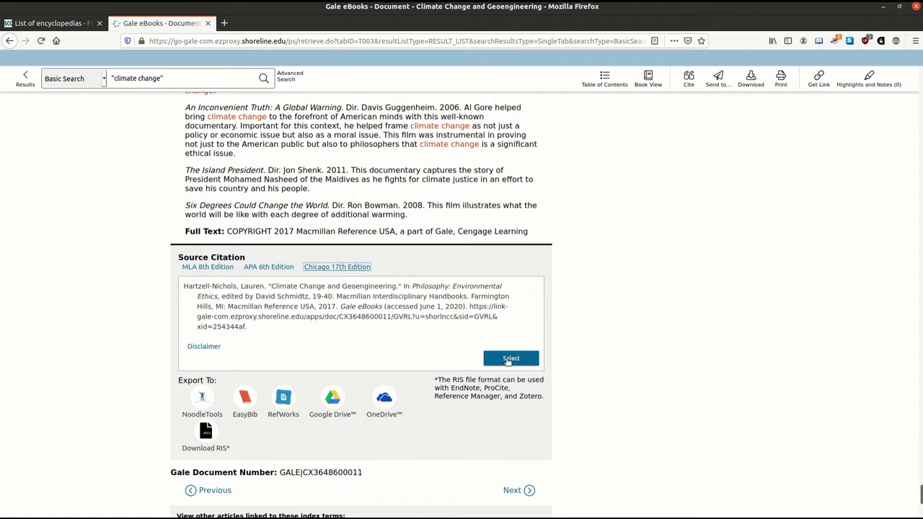
left_click(510, 358)
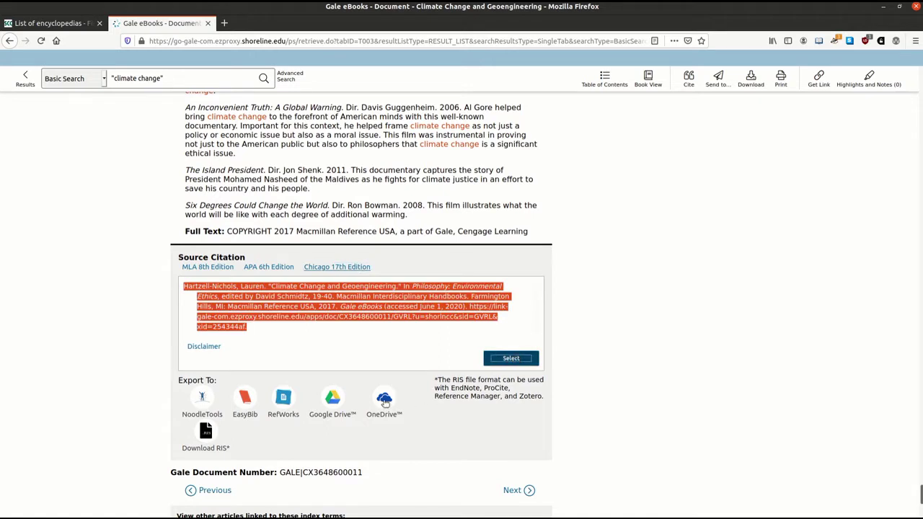
Step: In the Cite dialog, show and select the Chicago 17th Edition citation, then close the dialog
left_click(688, 81)
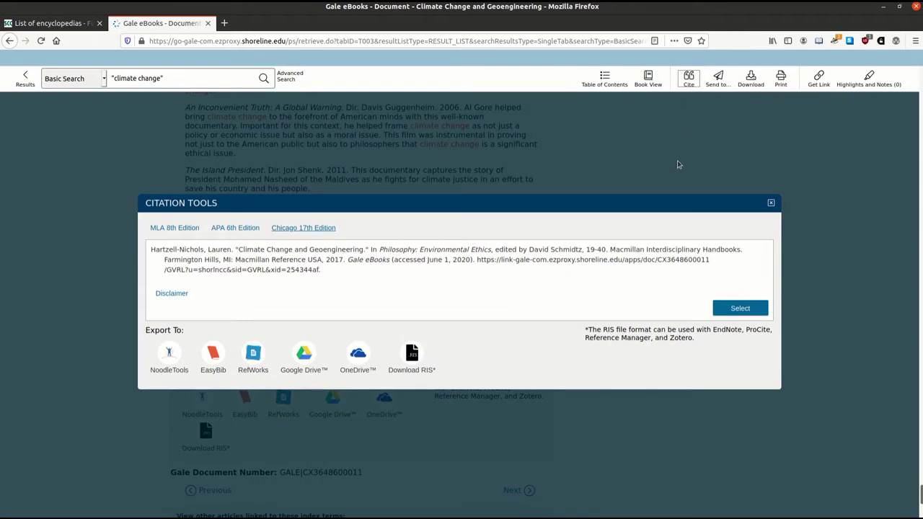
left_click(234, 227)
left_click(319, 228)
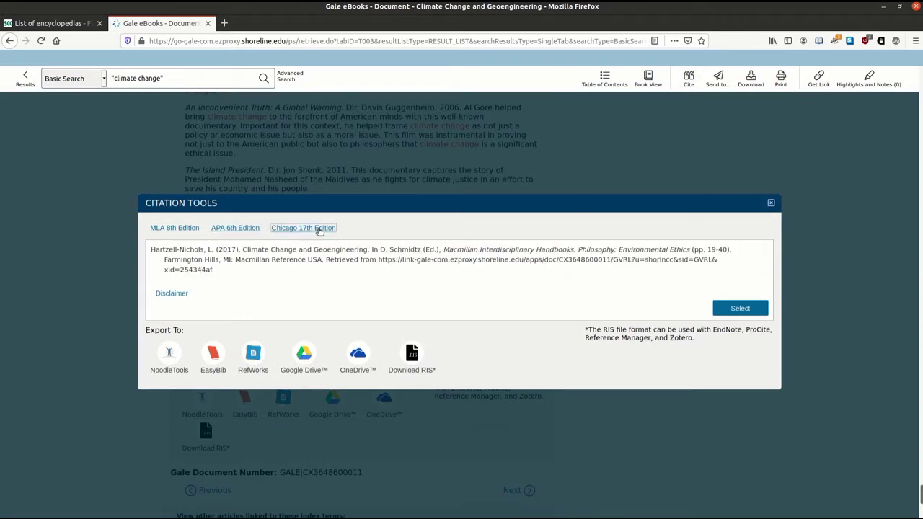
left_click(728, 308)
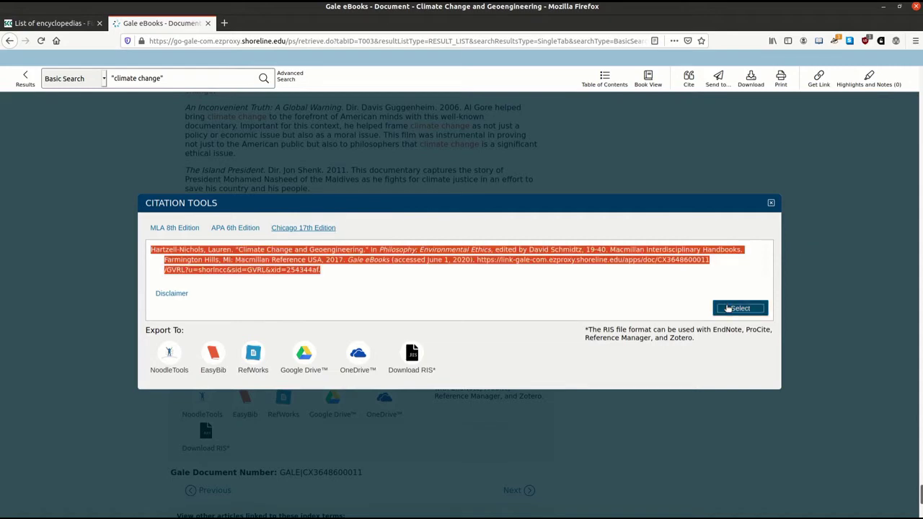
left_click(770, 204)
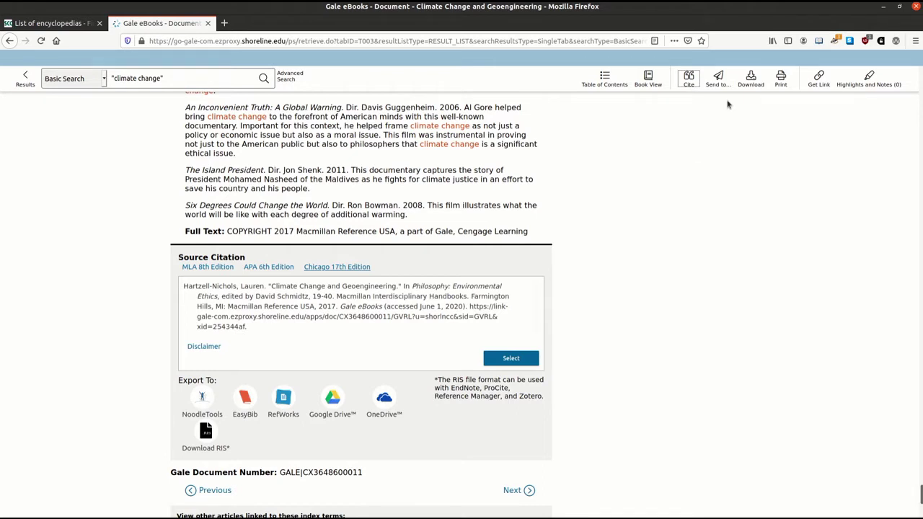
left_click(556, 41)
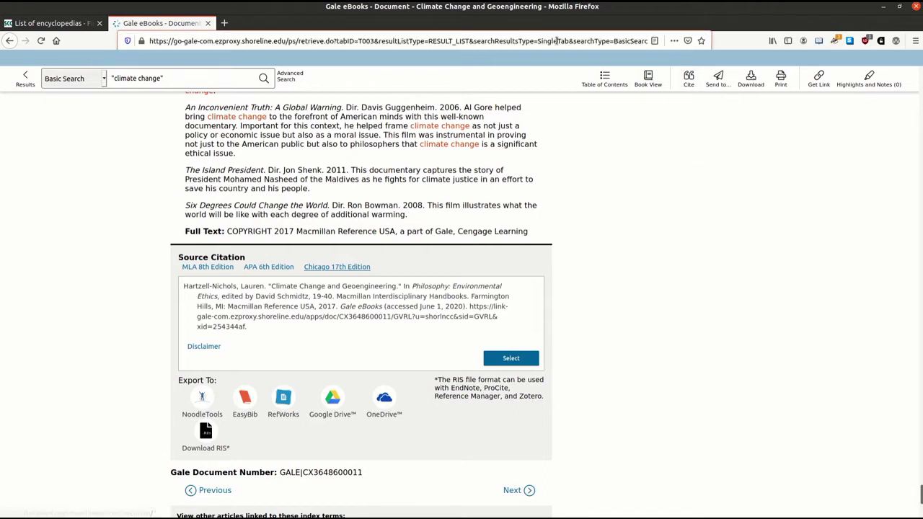
left_click(677, 232)
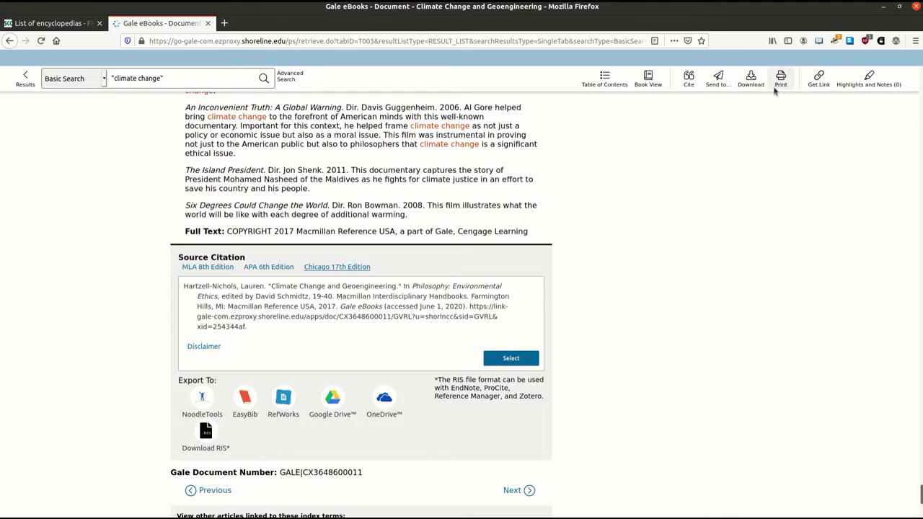
left_click(819, 80)
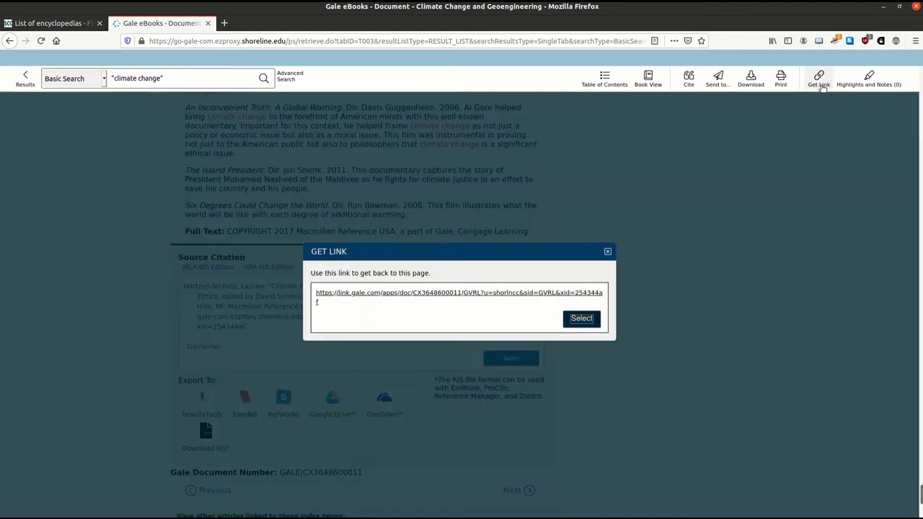
left_click(579, 318)
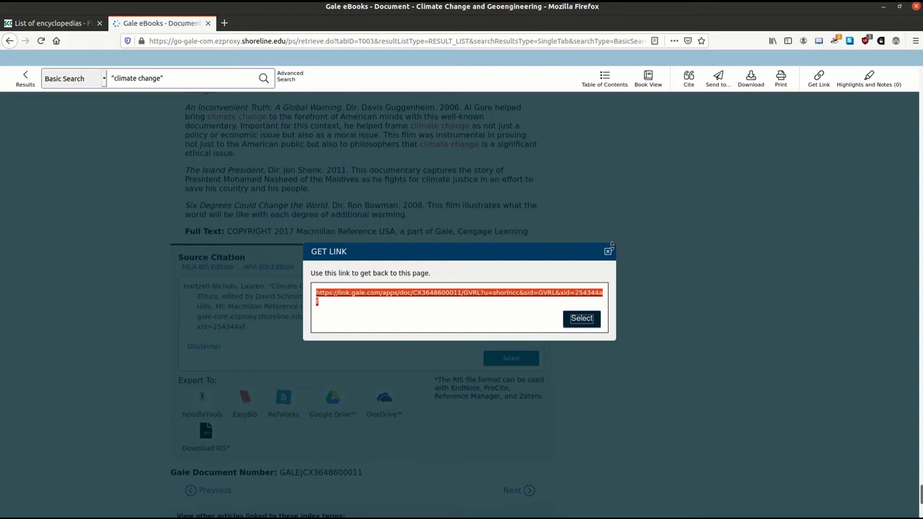
left_click(607, 251)
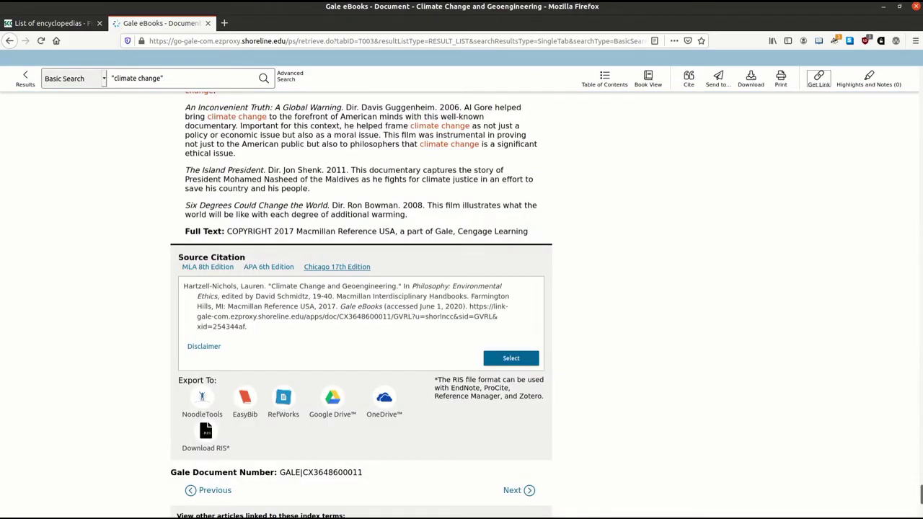